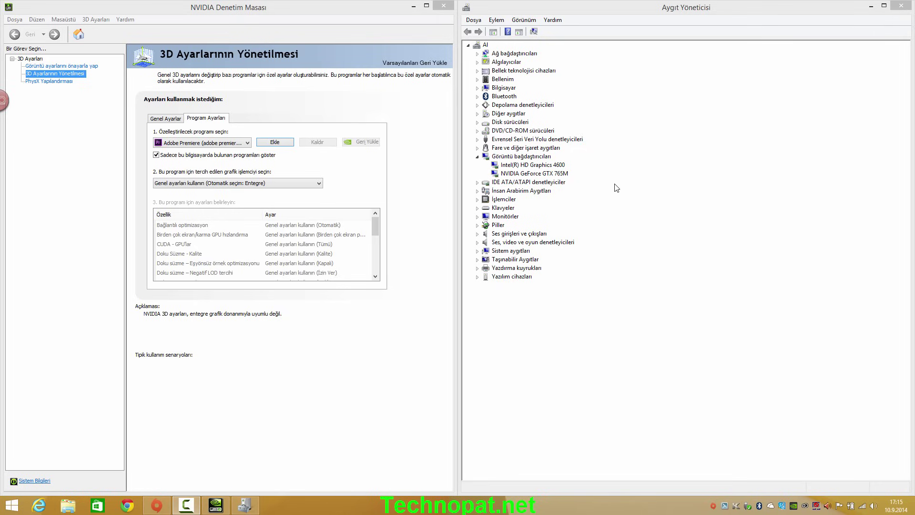
Examine the Intel(R) HD Graphics 4600 and NVIDIA GeForce GTX 765M display adapters in the device list.
left_click(557, 170)
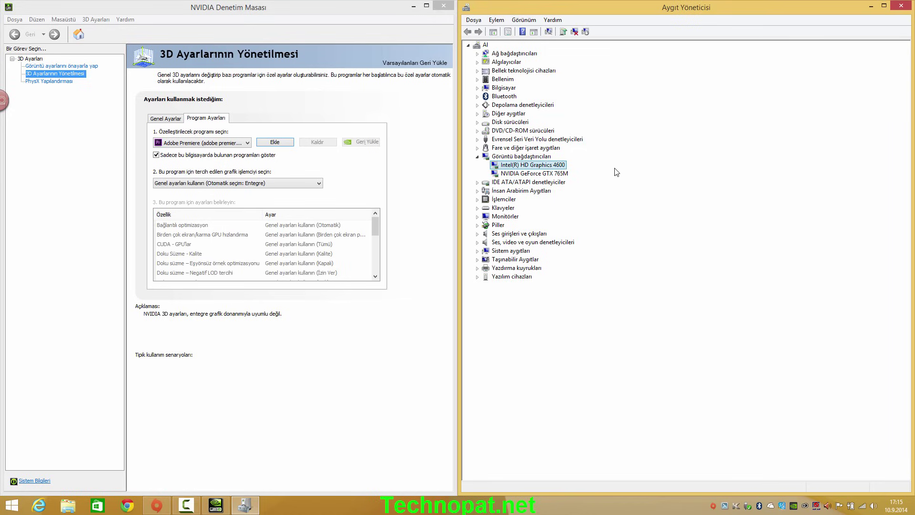
left_click(558, 174)
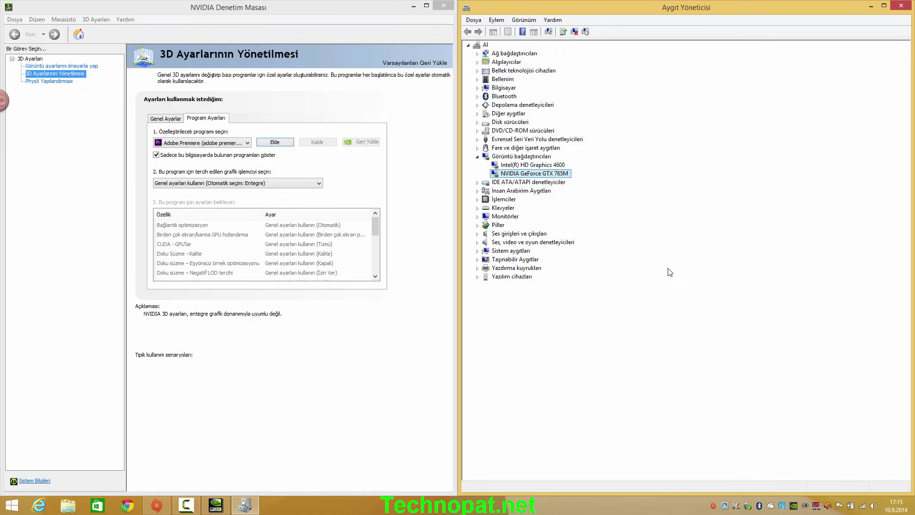
Enable the GPU activity icon in the notification area from the NVIDIA control panel.
left_click(430, 208)
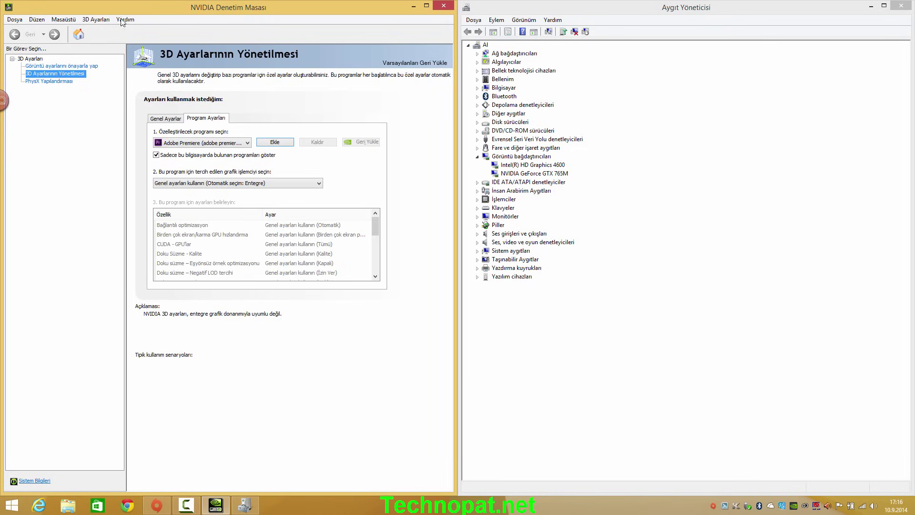
left_click(64, 20)
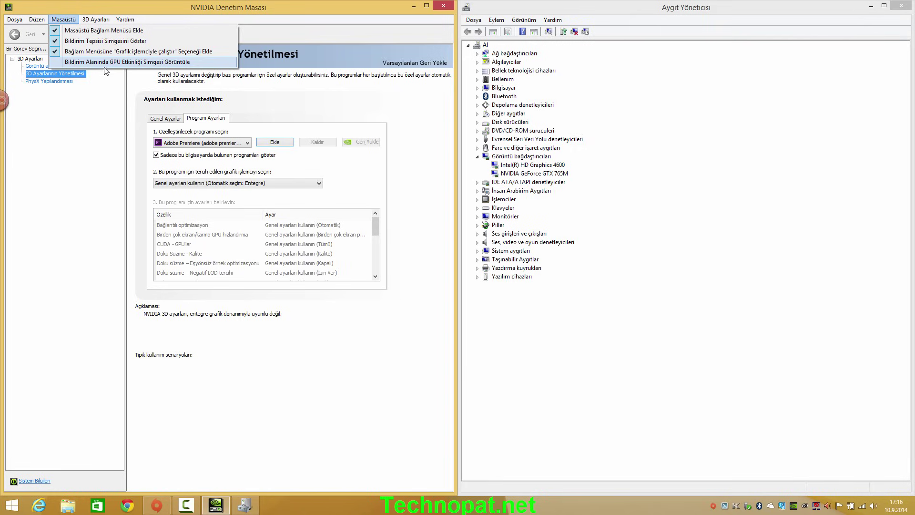
left_click(170, 61)
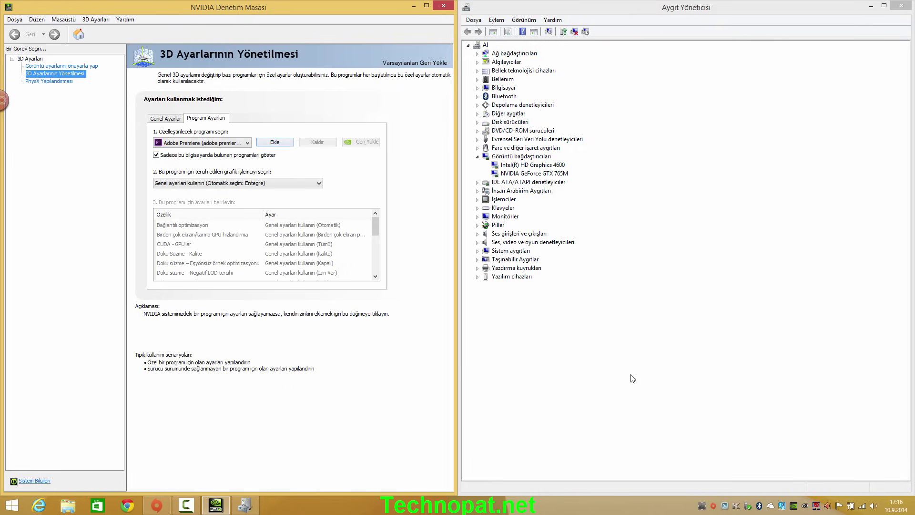
Check the NVIDIA GPU activity with the image settings preview page open and again with the 3D settings management page open.
mouse_move(702, 509)
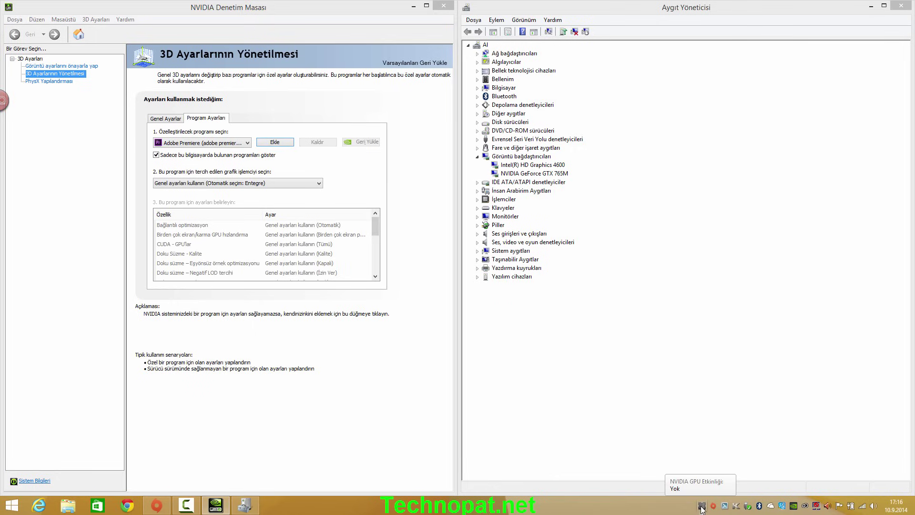
left_click(702, 509)
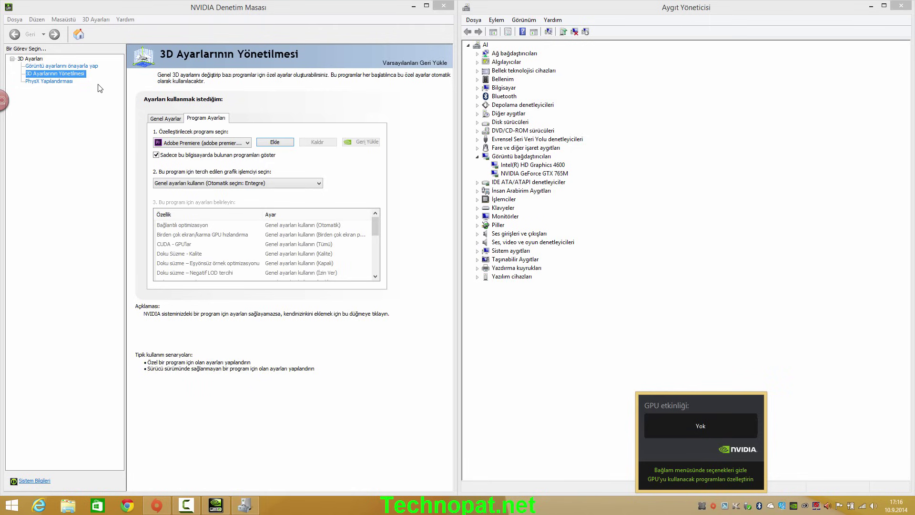
left_click(77, 68)
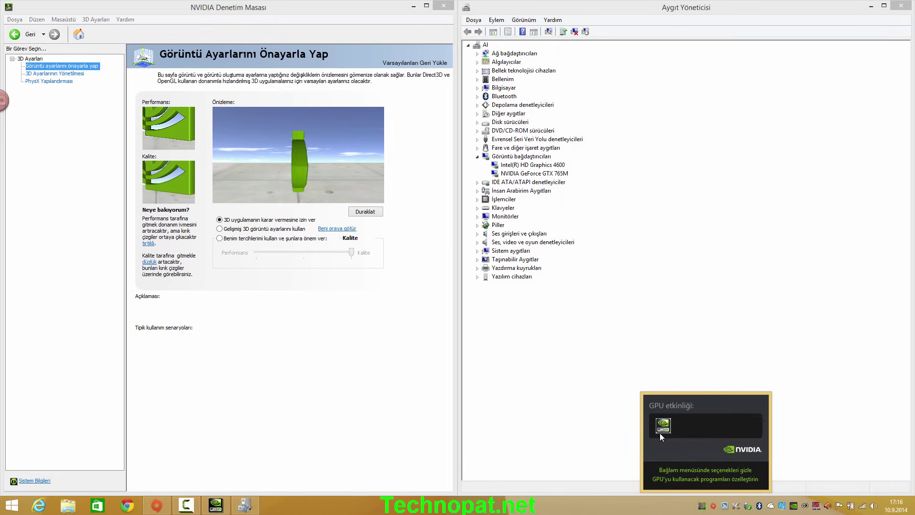
left_click(70, 78)
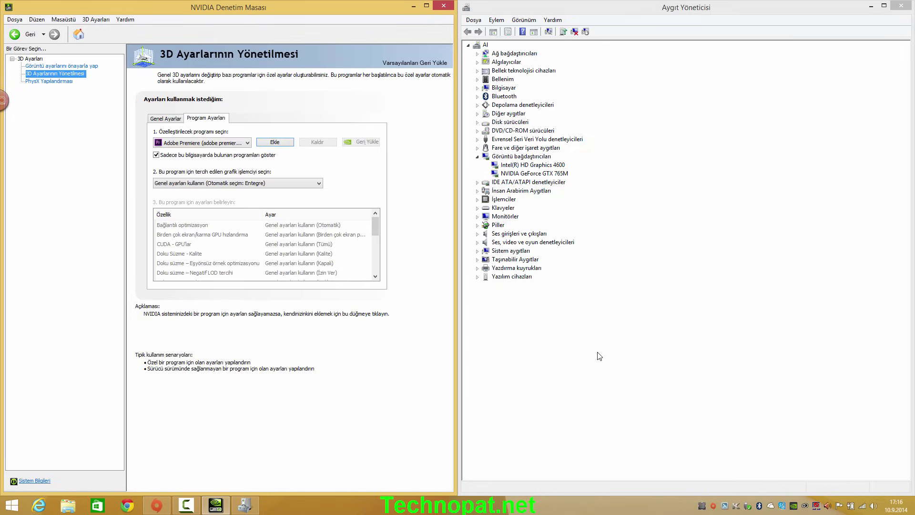
left_click(700, 505)
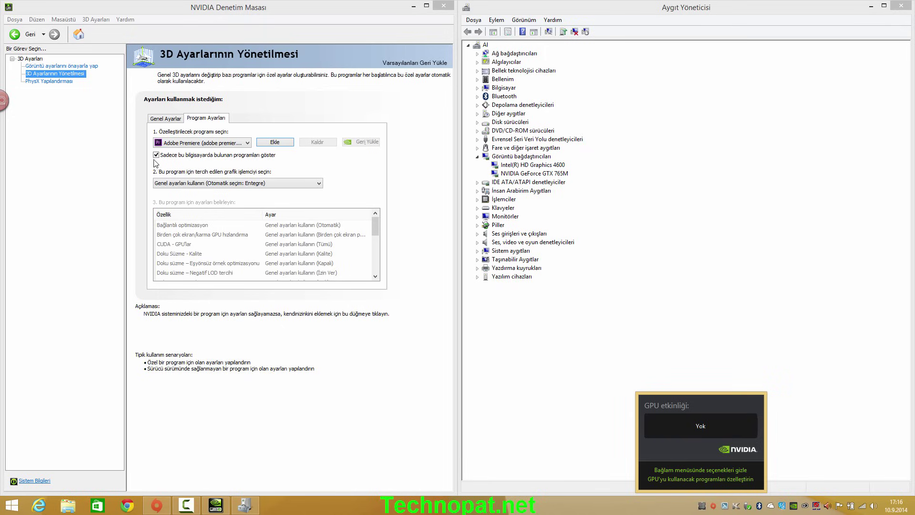
left_click(72, 65)
left_click(64, 20)
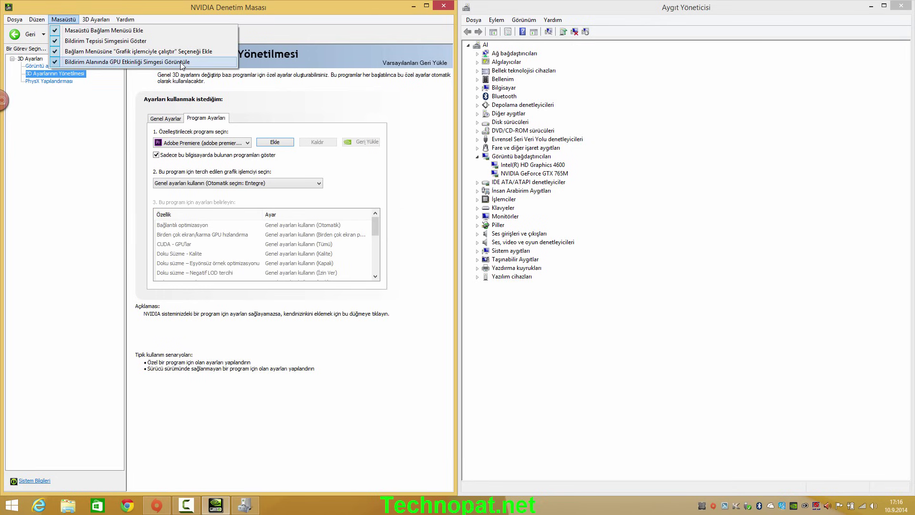
left_click(398, 244)
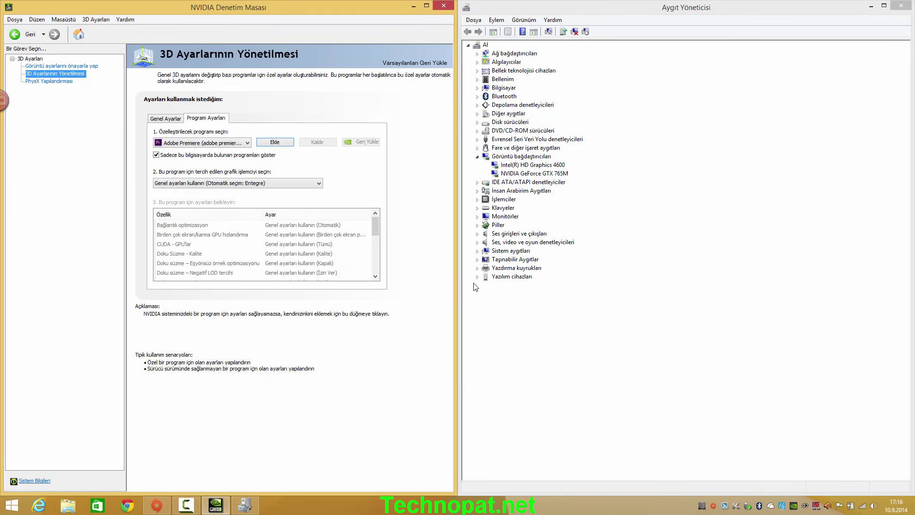
right_click(794, 509)
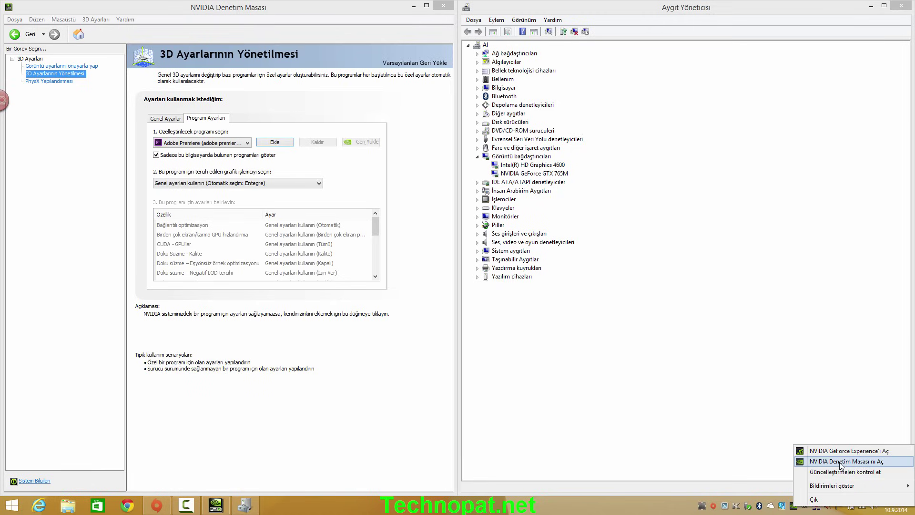
left_click(404, 379)
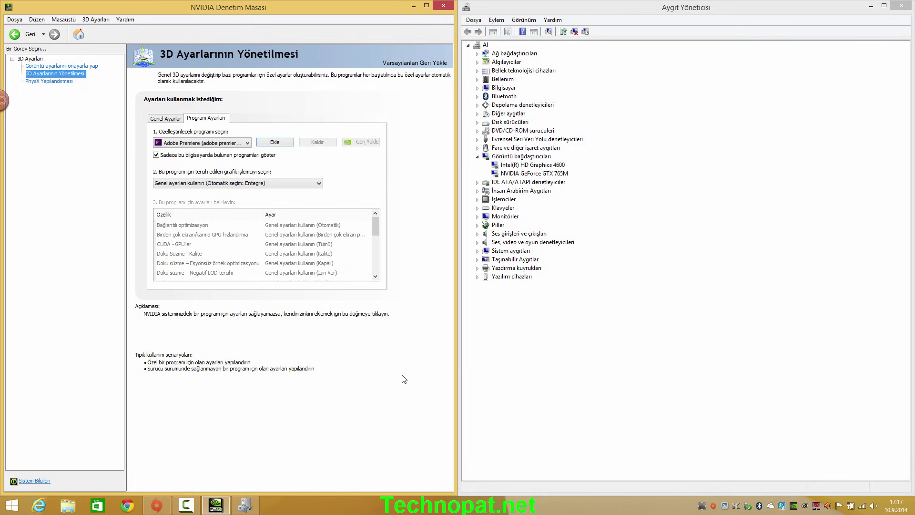
left_click(498, 215)
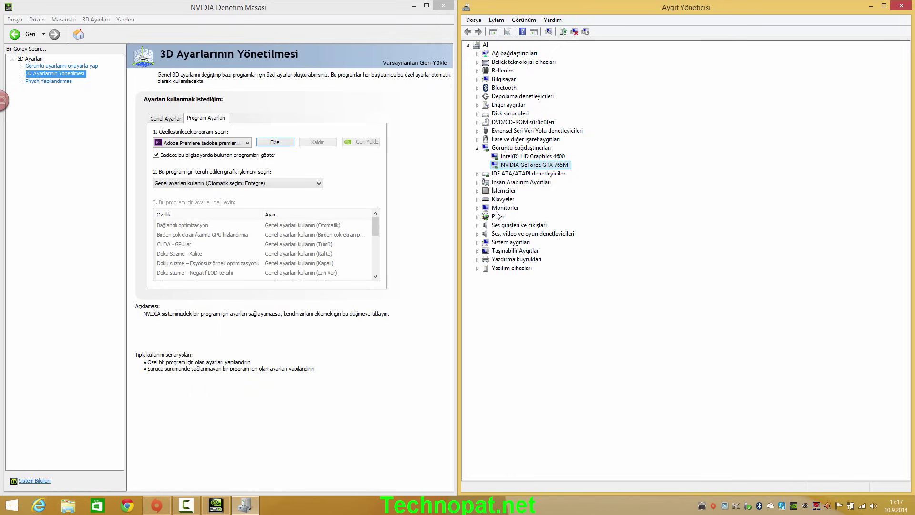
left_click(403, 190)
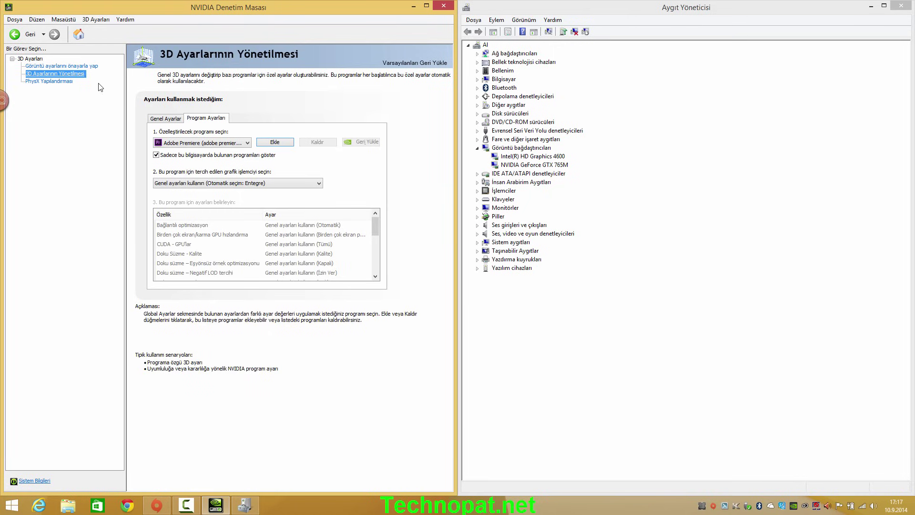
Add fifa15_demo from the Origin Games\FIFA 15 DEMO folder under Program Dosyaları (x86) on drive C: to the programs with custom 3D settings.
left_click(275, 142)
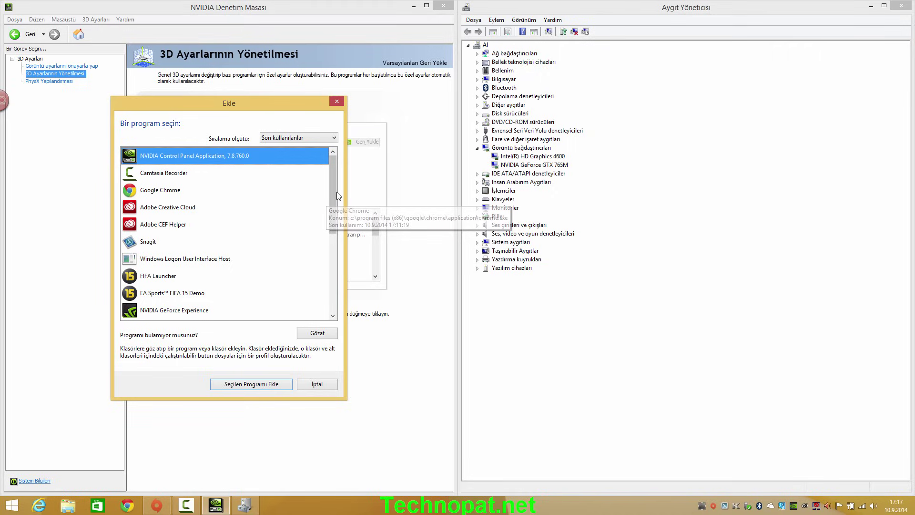
left_click_drag(331, 187, 333, 232)
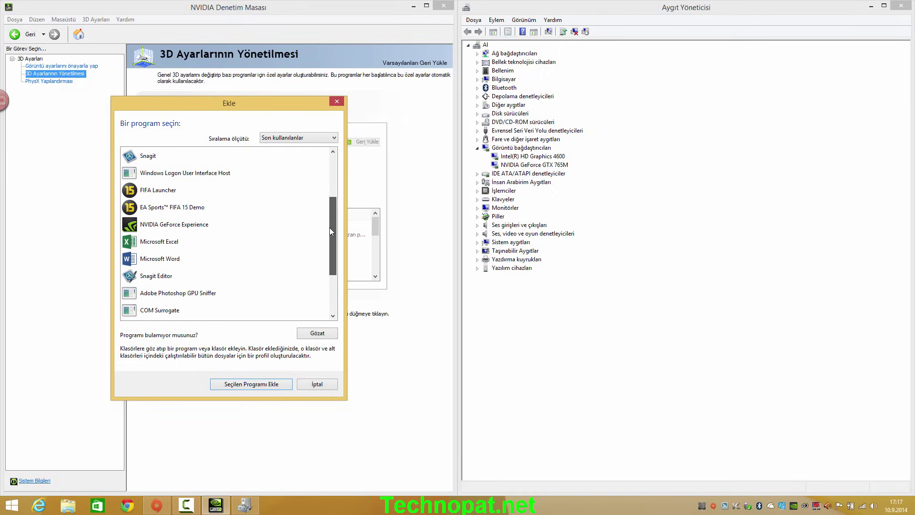
left_click(160, 191)
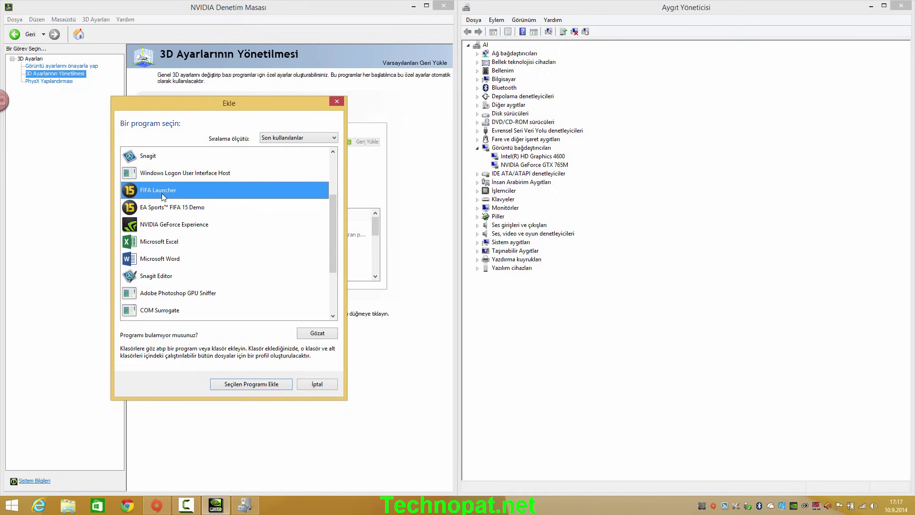
left_click(196, 208)
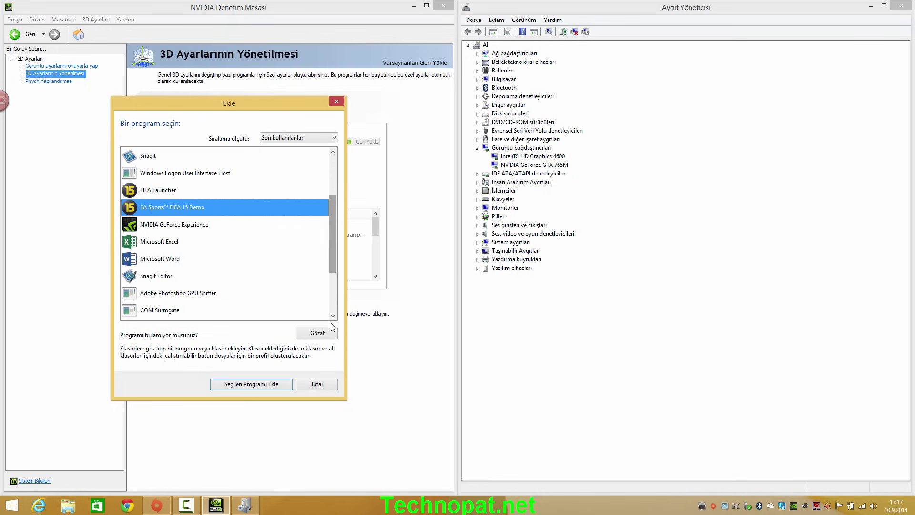
left_click(317, 332)
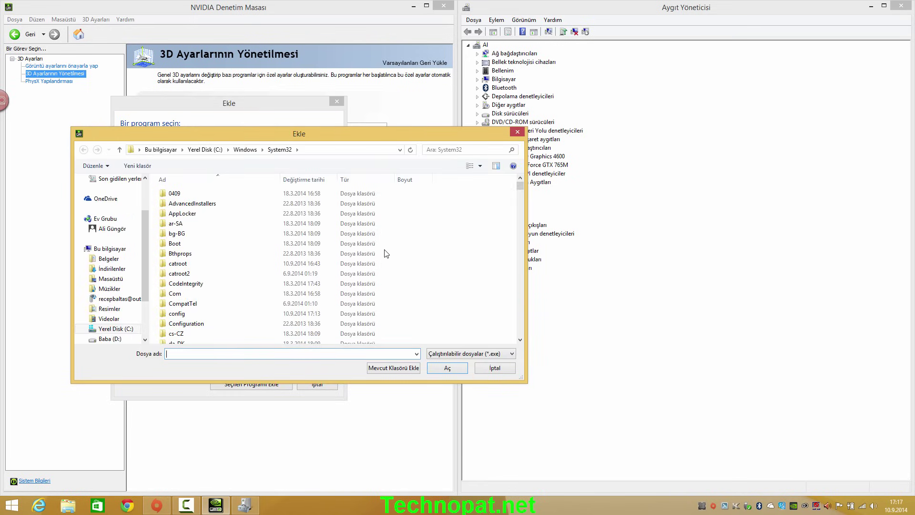
left_click(116, 329)
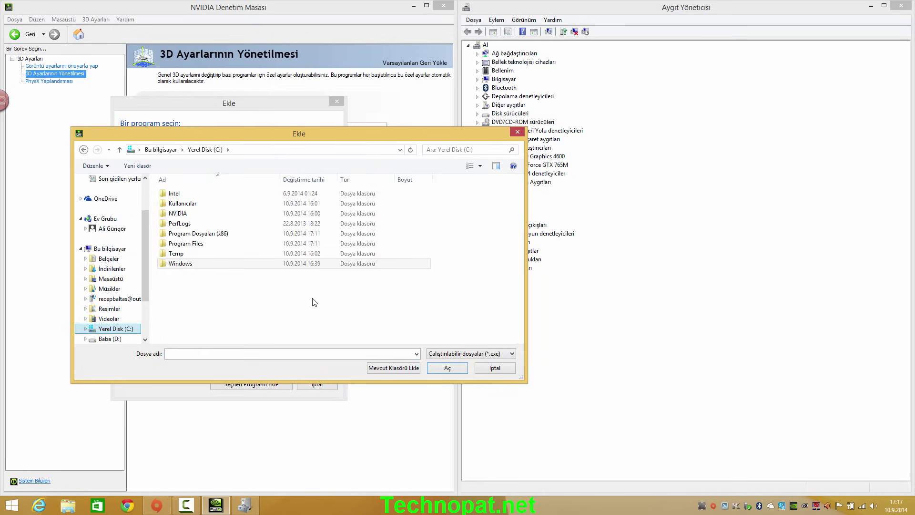
double_click(219, 234)
scroll(219, 240, "down", 5)
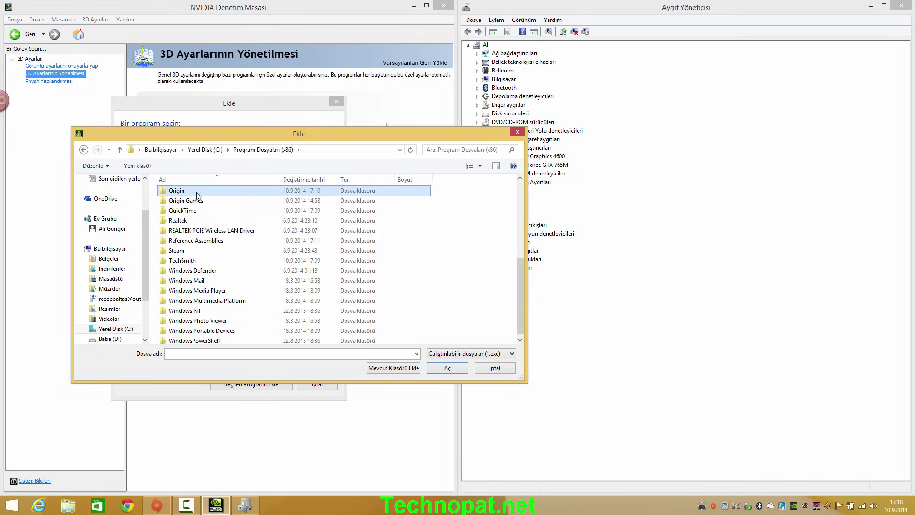
double_click(198, 204)
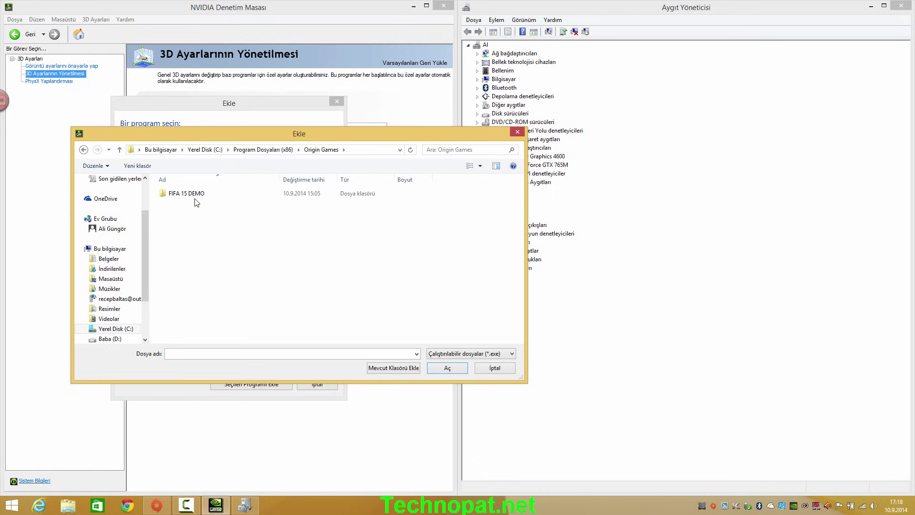
double_click(196, 194)
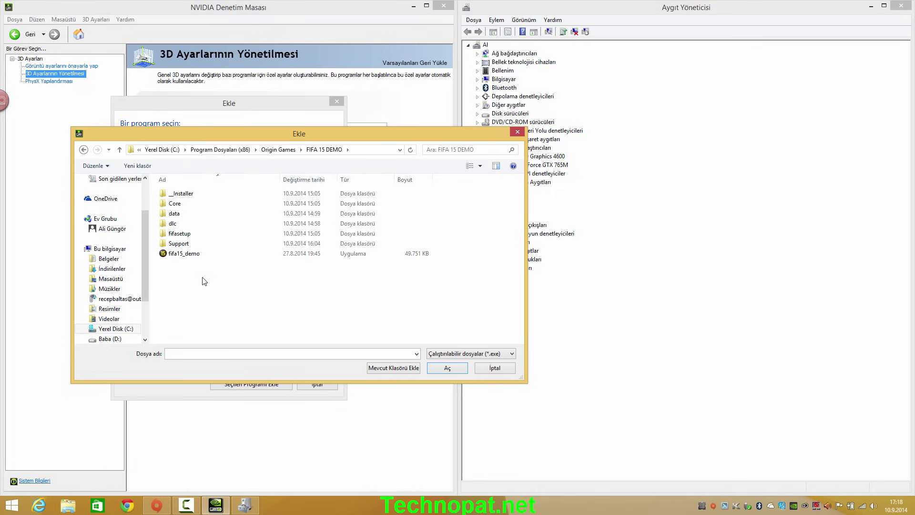
left_click(177, 254)
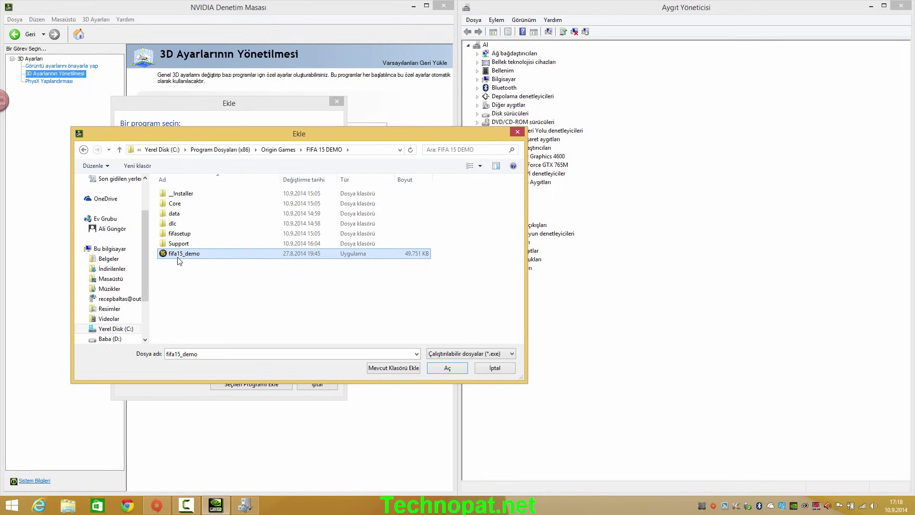
left_click(447, 369)
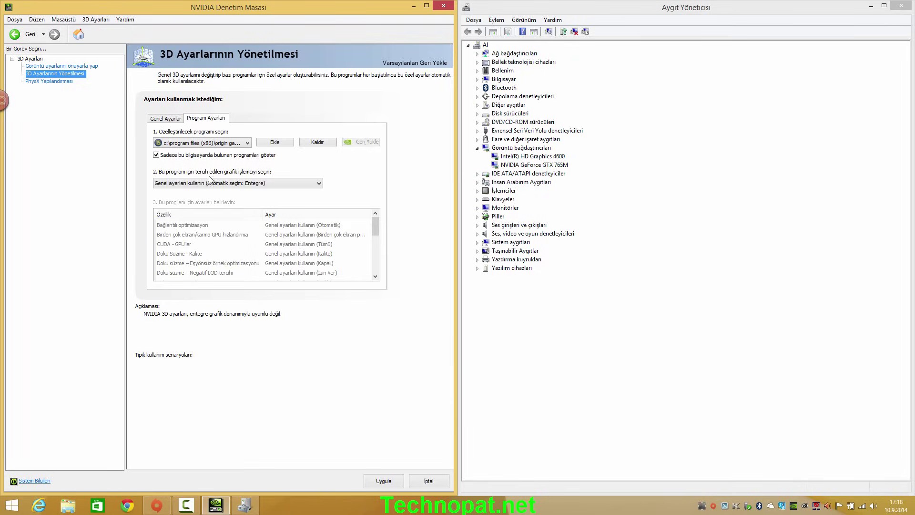
Add the fifaconfig application from the FIFA 15 DEMO\fifasetup folder to the programs with custom 3D settings.
left_click(173, 147)
left_click(173, 147)
left_click(273, 143)
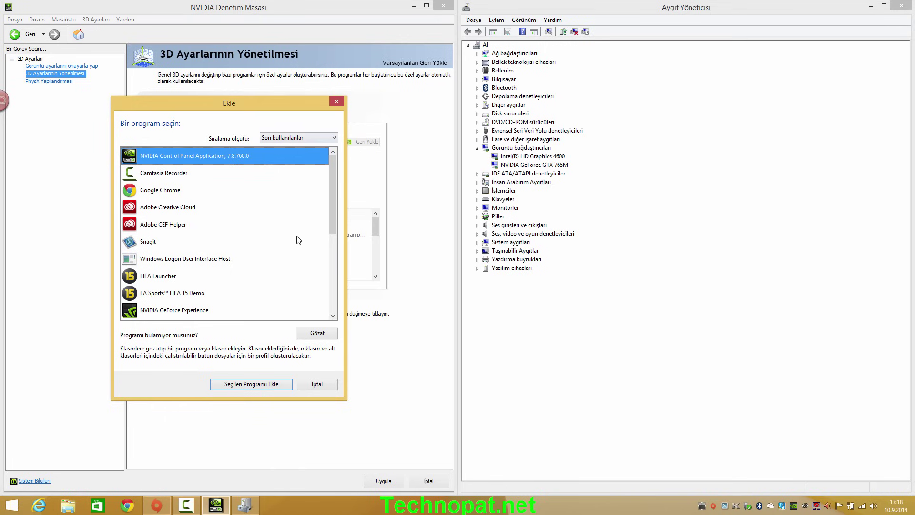
left_click(316, 335)
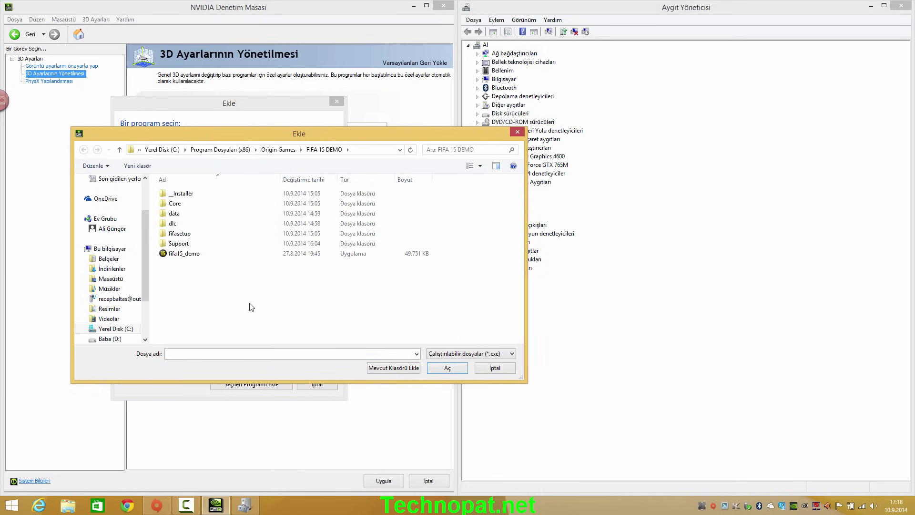
double_click(190, 234)
scroll(189, 238, "down", 2)
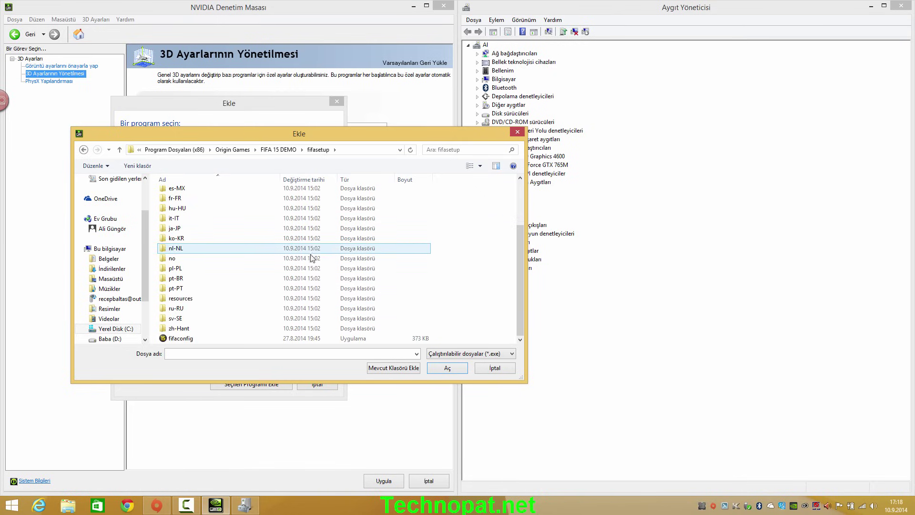
left_click(181, 339)
left_click(448, 368)
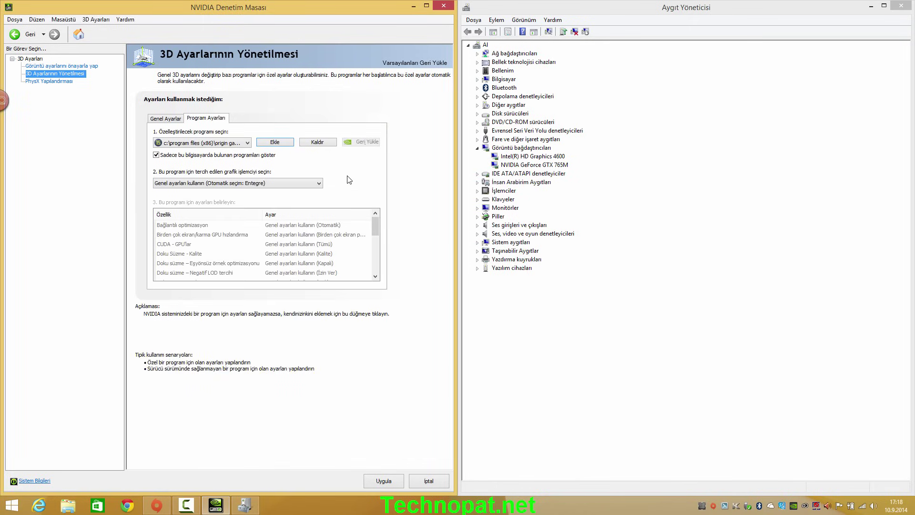
Set the preferred graphics processor for fifaconfig.exe to "Yüksek performanslı NVIDIA işlemcisi".
left_click(222, 144)
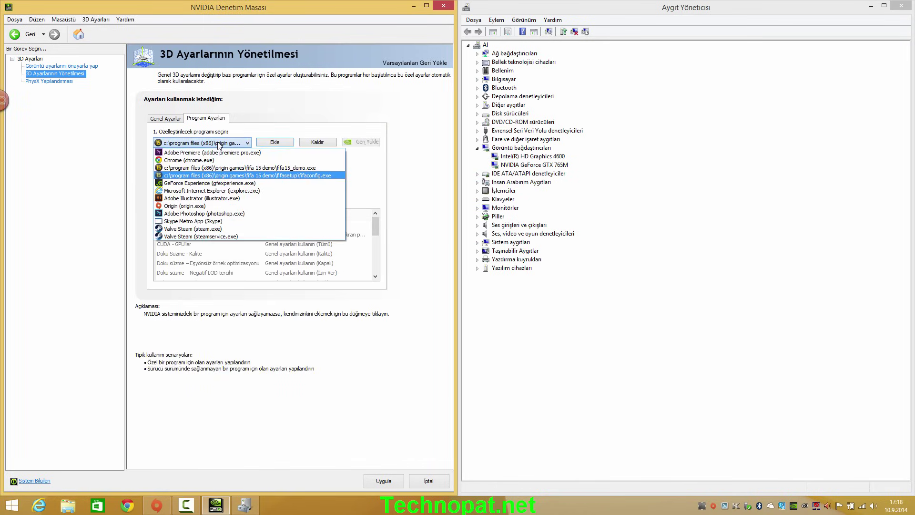
left_click(306, 176)
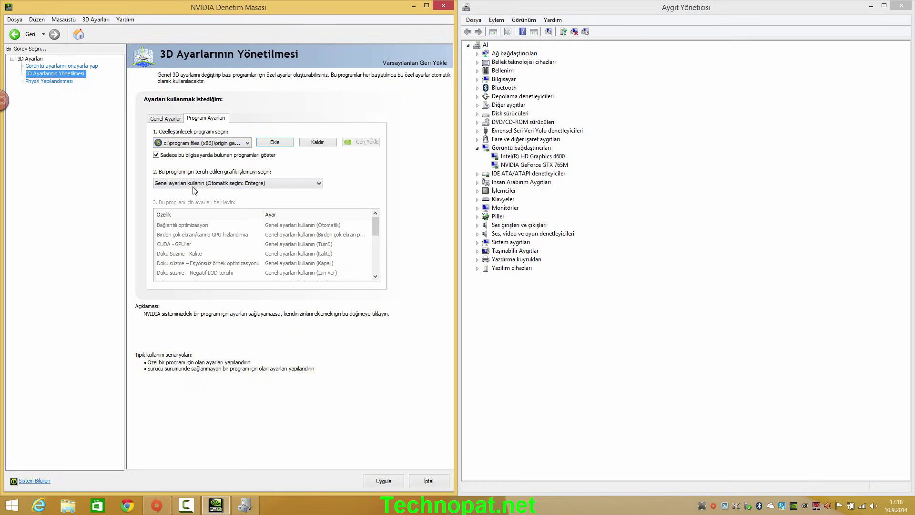
left_click(288, 184)
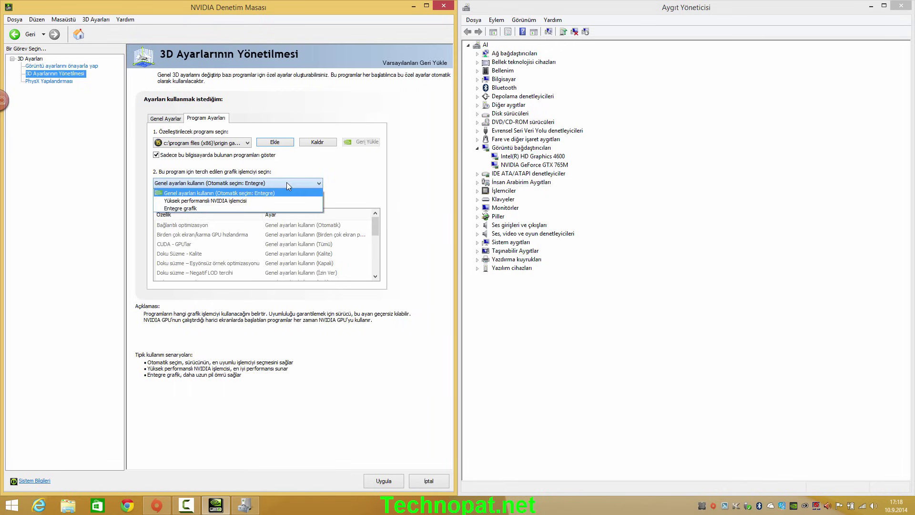
left_click(255, 204)
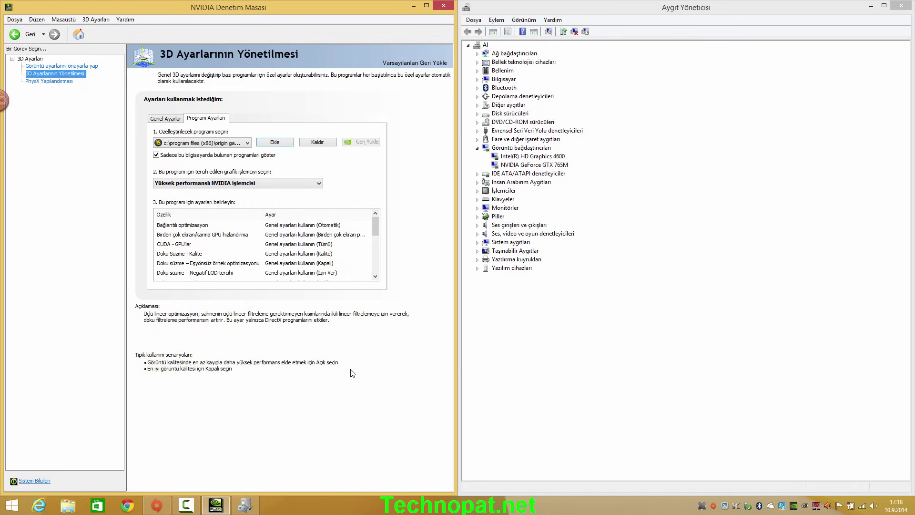
Set the preferred graphics processor for fifa15_demo.exe to "Yüksek performanslı NVIDIA işlemcisi" and apply the change.
left_click(223, 142)
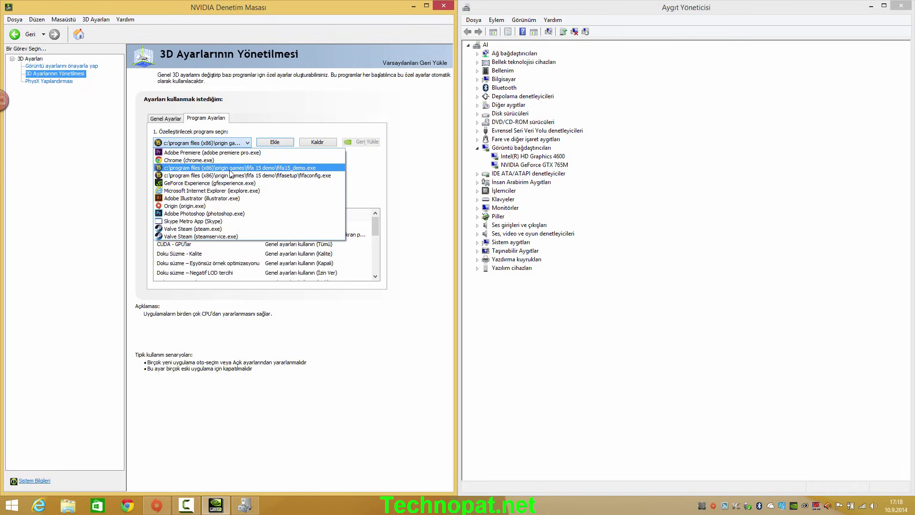
left_click(234, 175)
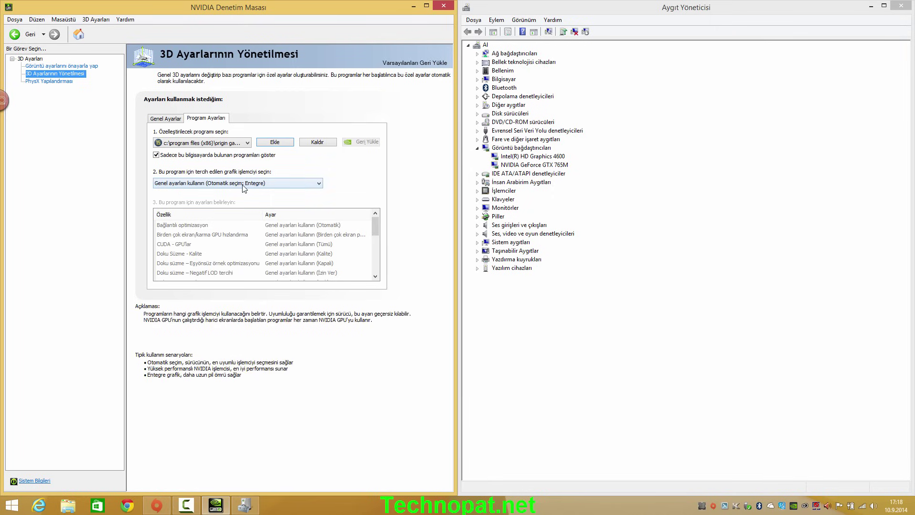
left_click(275, 185)
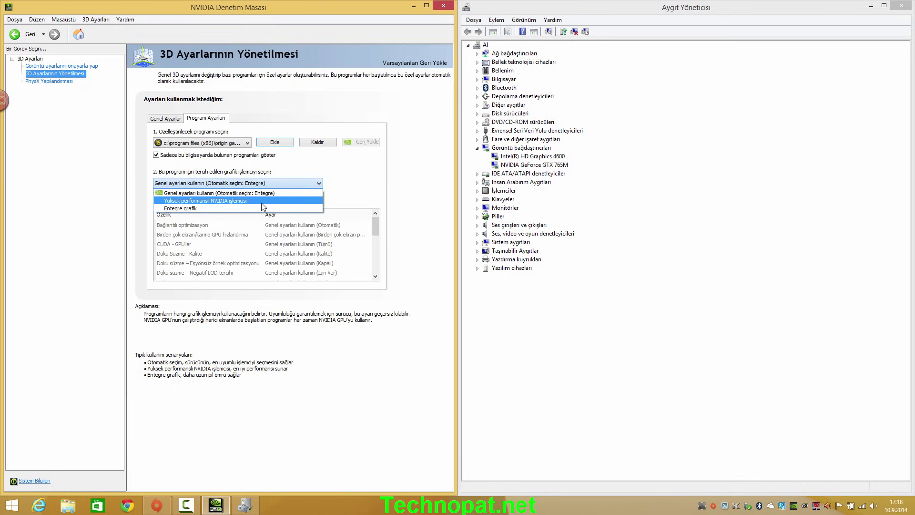
left_click(261, 202)
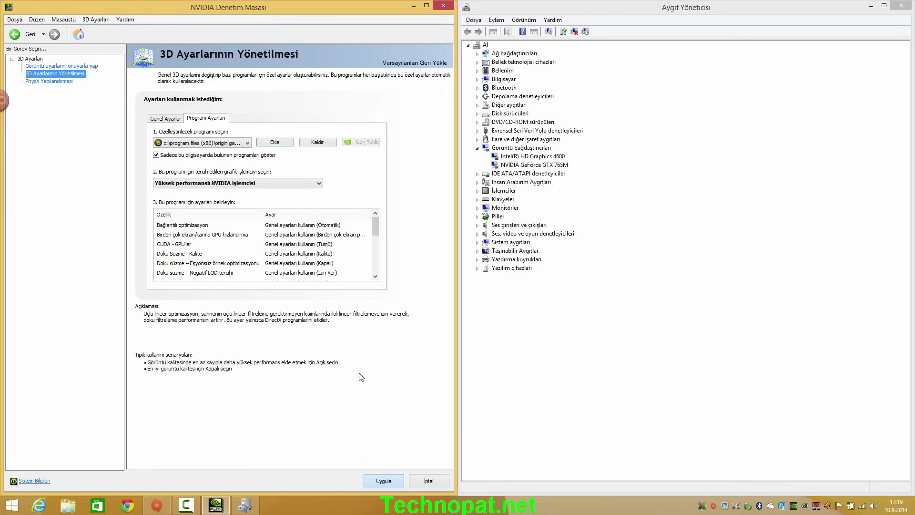
key("Return")
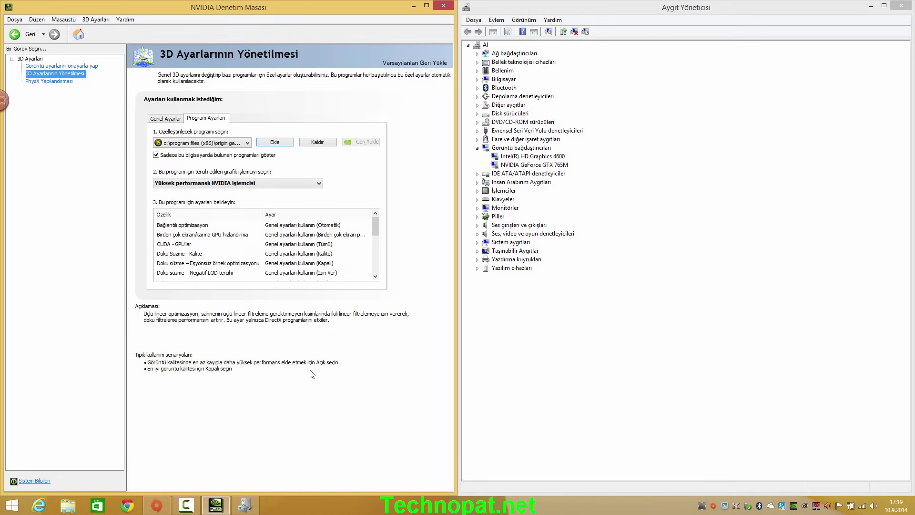
Launch FIFA 15 Demo from Origin and check the NVIDIA GPU activity while it runs.
left_click(157, 505)
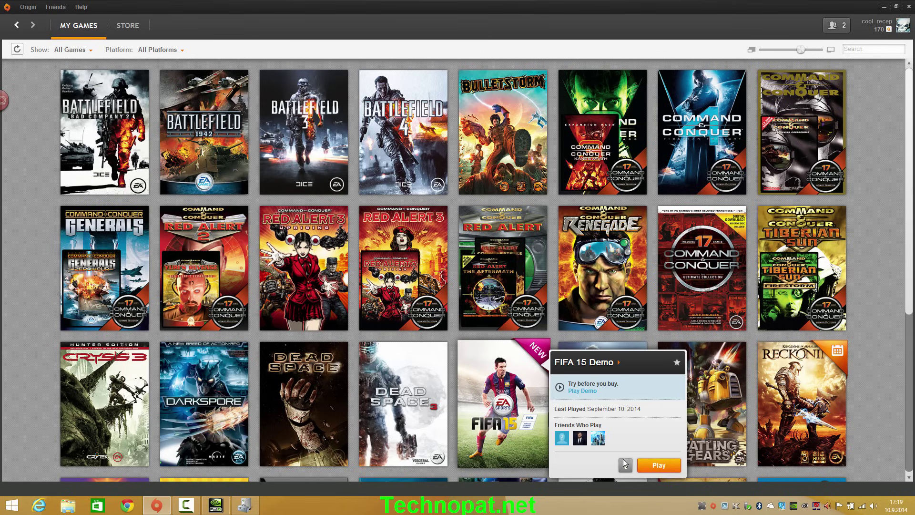
left_click(659, 465)
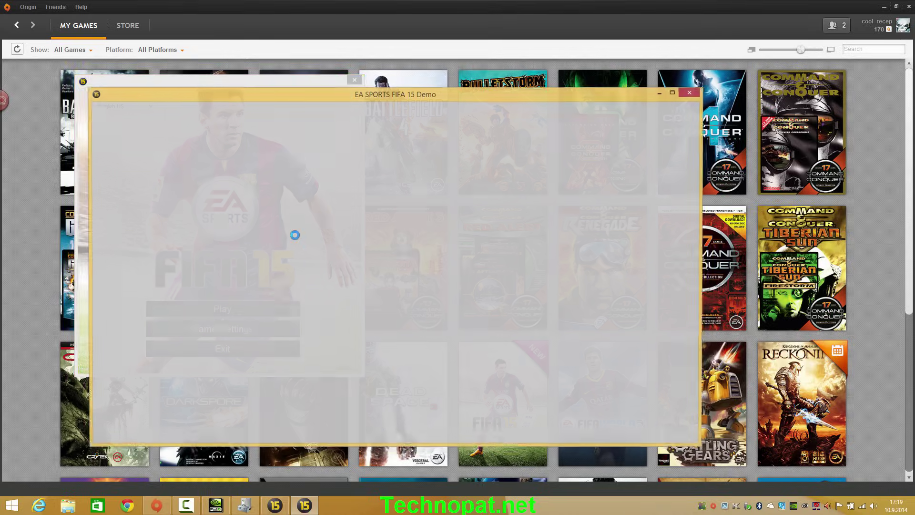
left_click(701, 506)
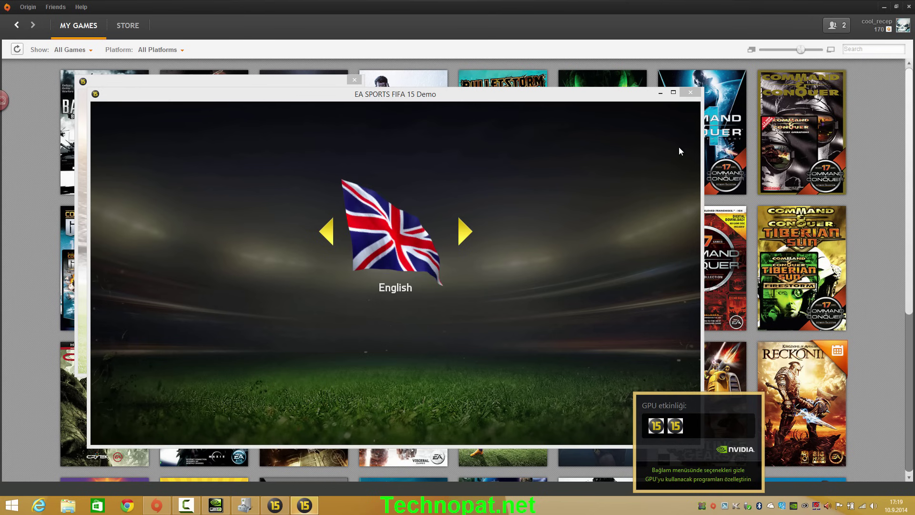
Close the FIFA 15 Demo game and its launcher, and return to NVIDIA Denetim Masası.
left_click(690, 92)
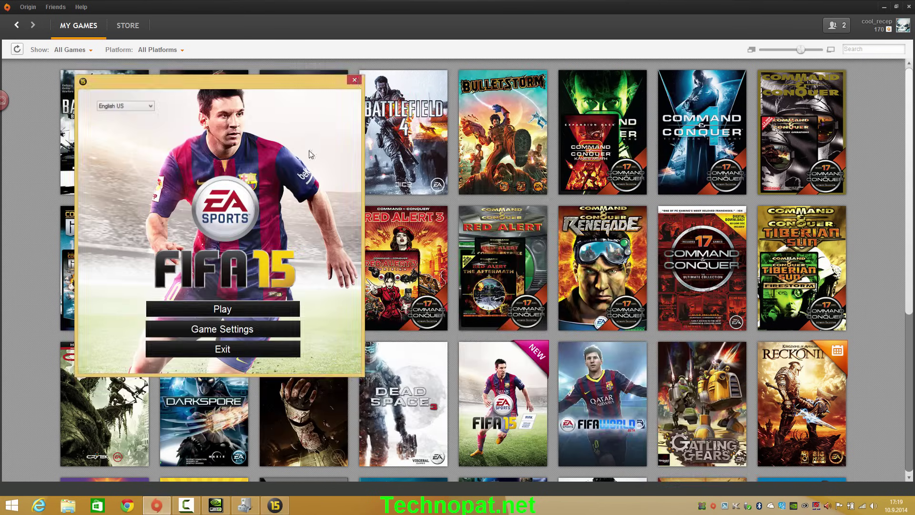
left_click(354, 80)
left_click(218, 506)
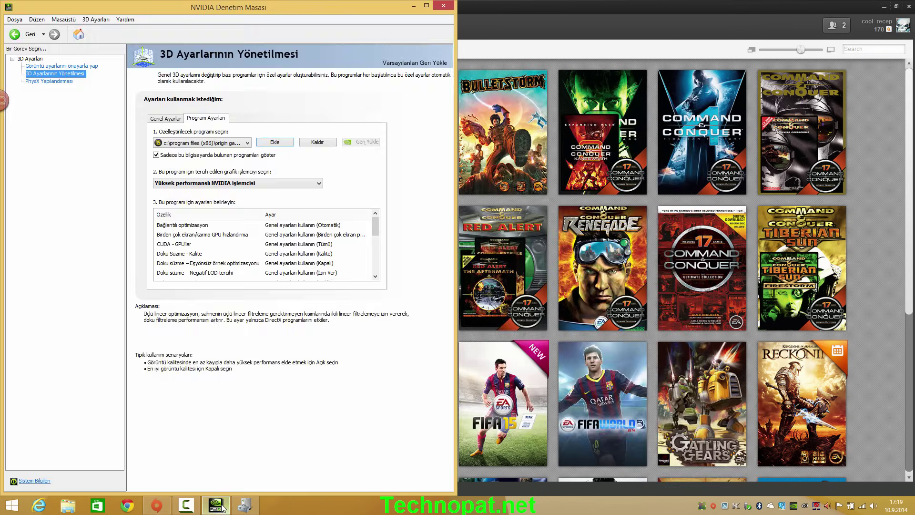
Look through the programs offered for custom 3D settings and close the list without adding one.
left_click(279, 142)
left_click_drag(329, 213, 336, 326)
left_click(337, 102)
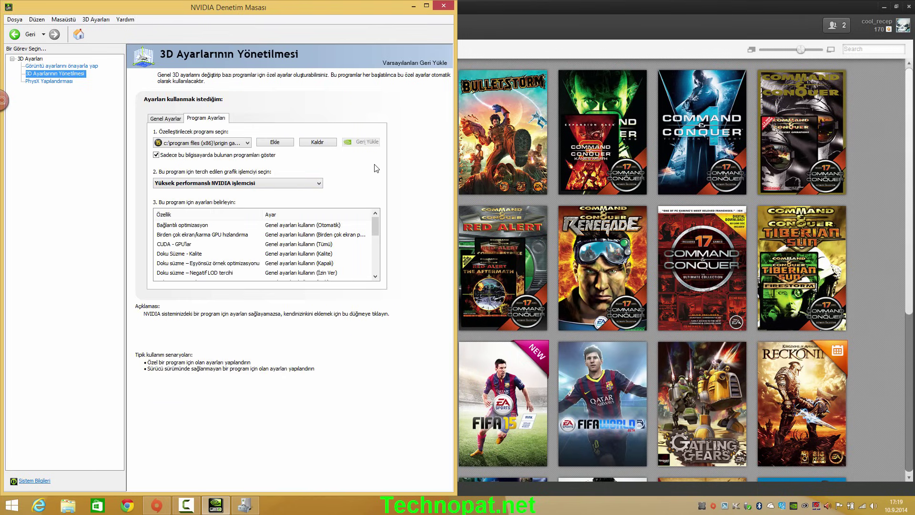